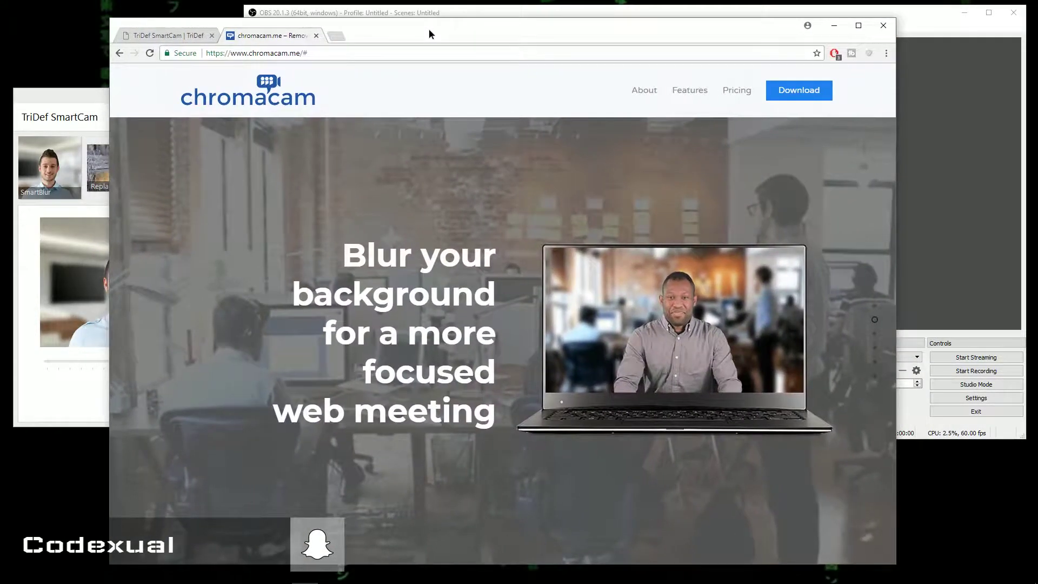
- Compare the TriDef SmartCam page with chromacam.me and jump to ChromaCam pricing
{"action": "left_click", "coordinate": [194, 34]}
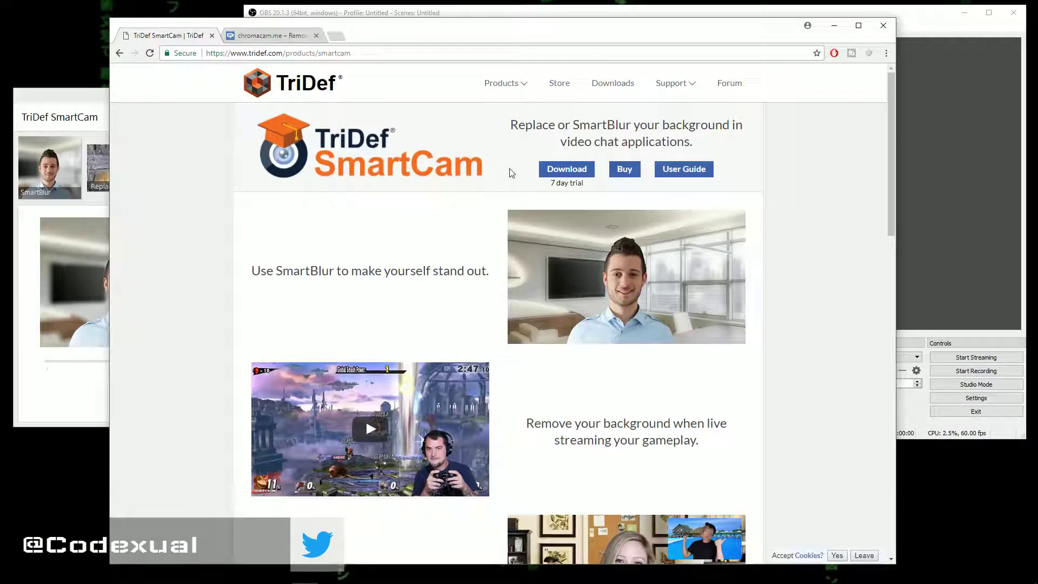
{"action": "left_click", "coordinate": [279, 41]}
{"action": "scroll", "coordinate": [498, 332], "scroll_direction": "down", "scroll_amount": 1}
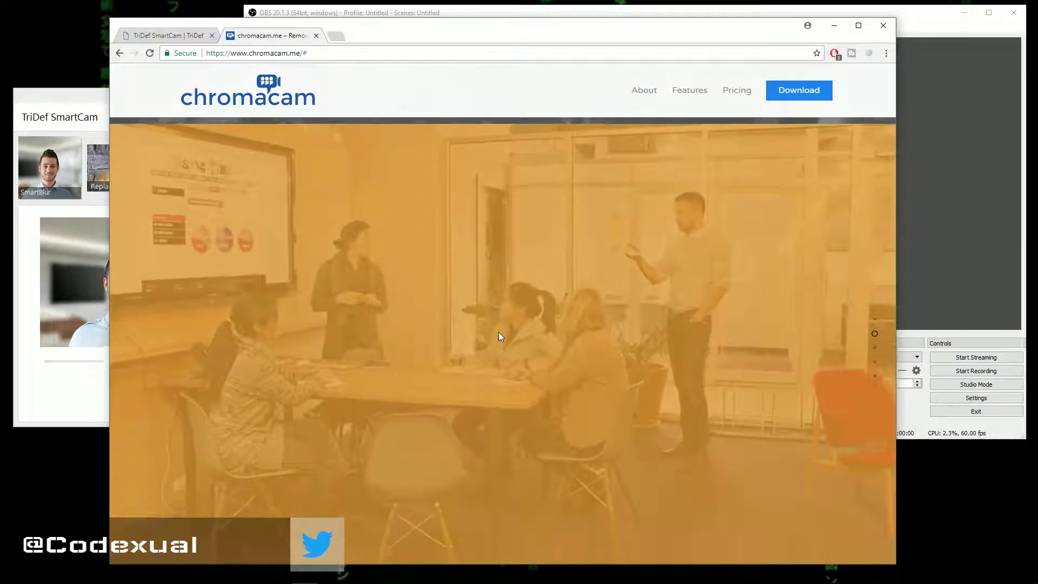
{"action": "left_click", "coordinate": [733, 91]}
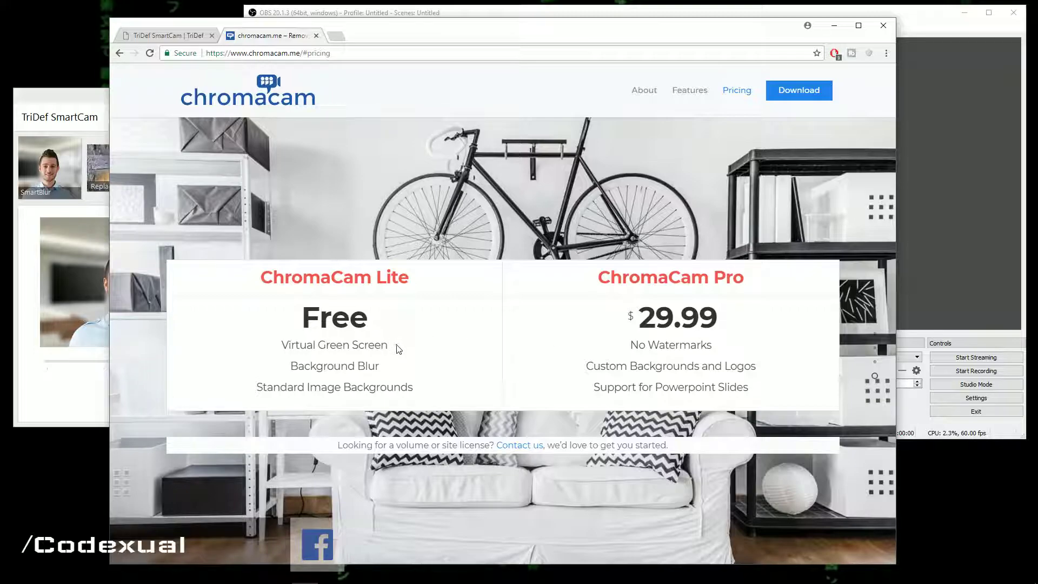
- Highlight the ChromaCam Lite and Pro plan details, including the $29.99 Pro price
{"action": "left_click_drag", "start_coordinate": [284, 344], "coordinate": [364, 345]}
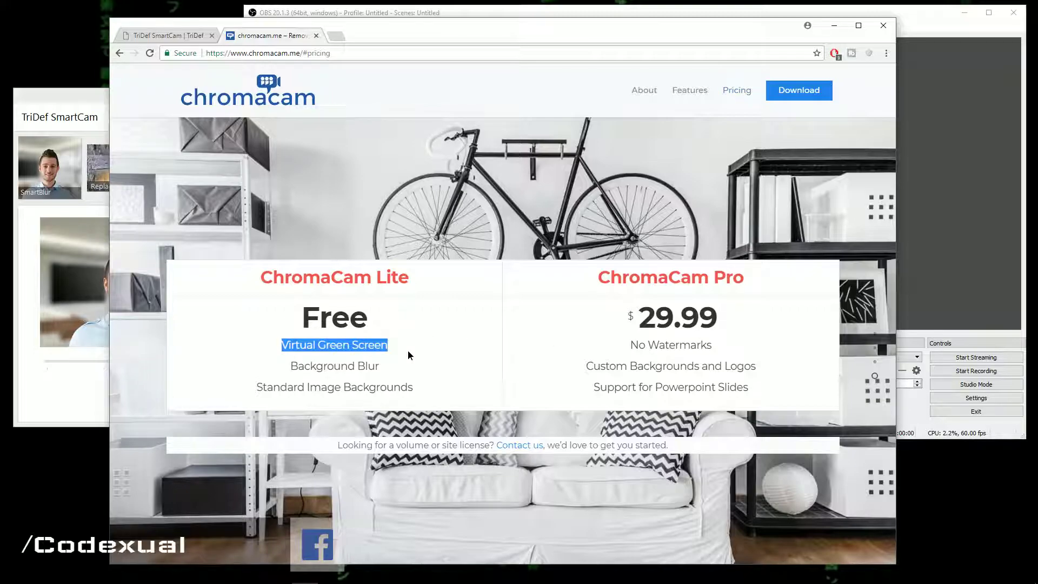
{"action": "left_click_drag", "start_coordinate": [630, 345], "coordinate": [693, 388]}
{"action": "left_click", "coordinate": [477, 334]}
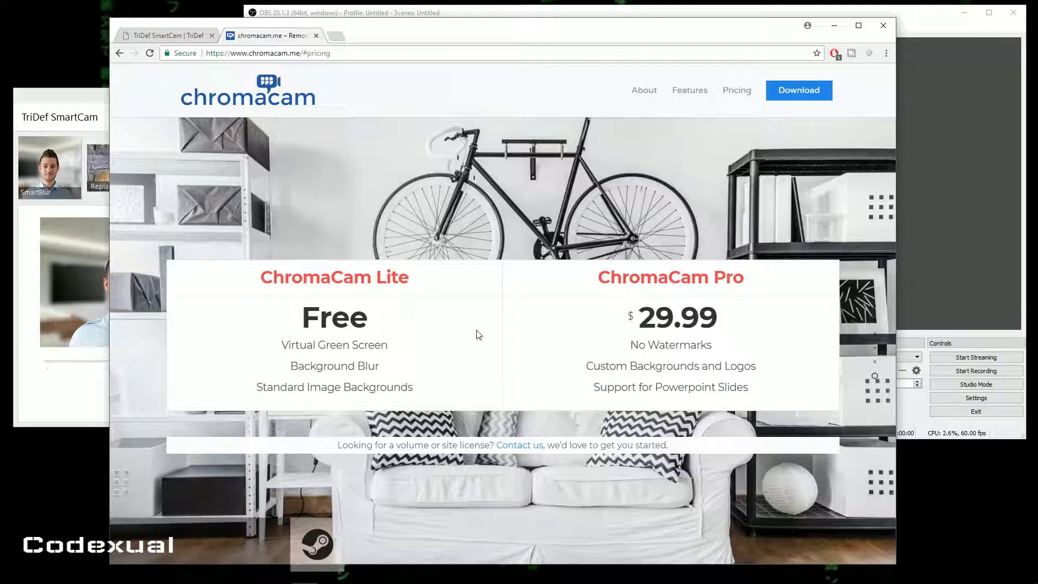
{"action": "left_click_drag", "start_coordinate": [424, 286], "coordinate": [255, 277]}
{"action": "left_click_drag", "start_coordinate": [376, 39], "coordinate": [404, 28]}
- Return to the TriDef SmartCam page and minimize Chrome
{"action": "left_click_drag", "start_coordinate": [652, 309], "coordinate": [756, 307]}
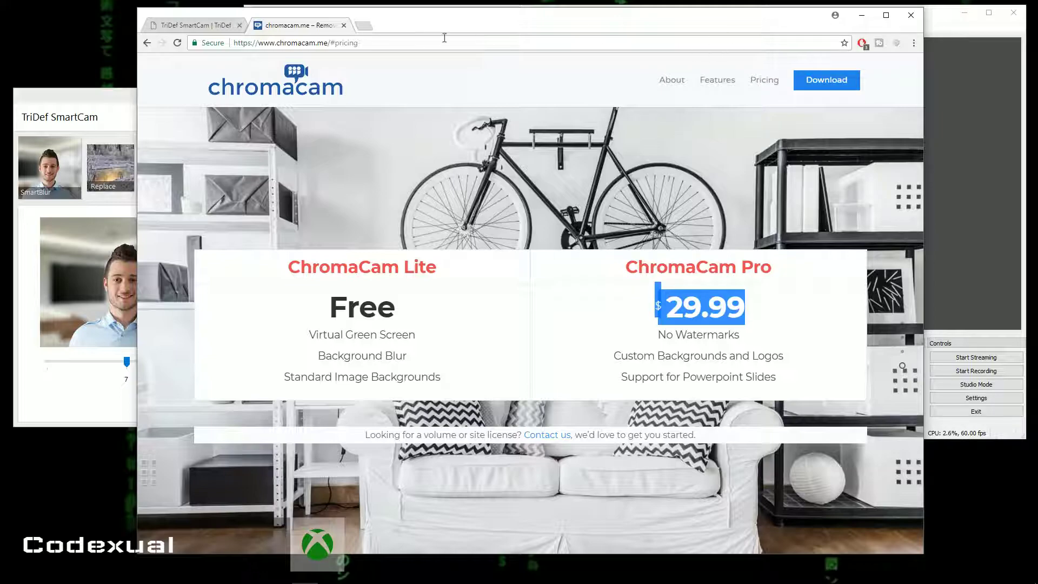
{"action": "left_click", "coordinate": [234, 25]}
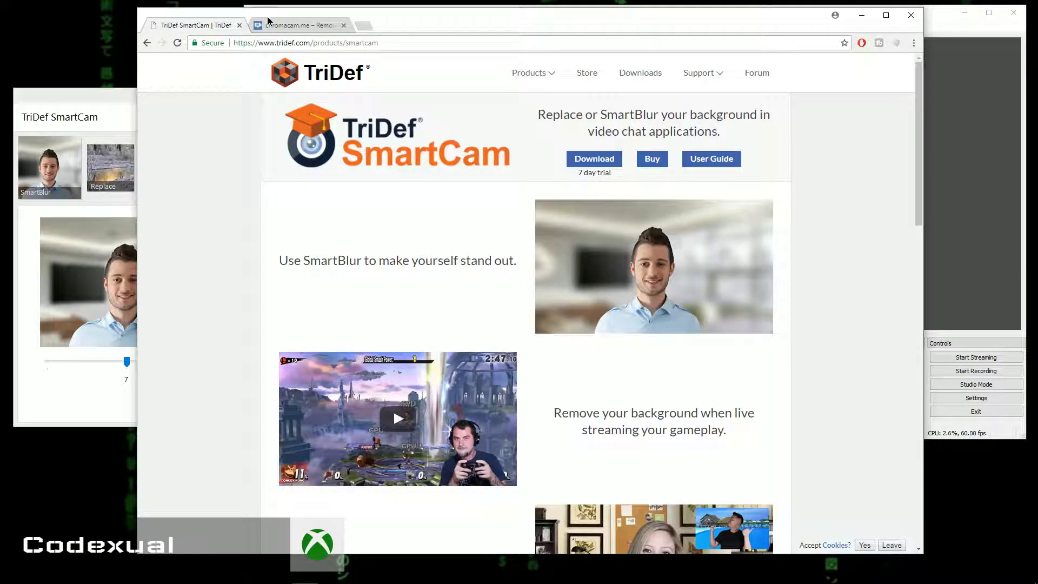
{"action": "left_click", "coordinate": [862, 15]}
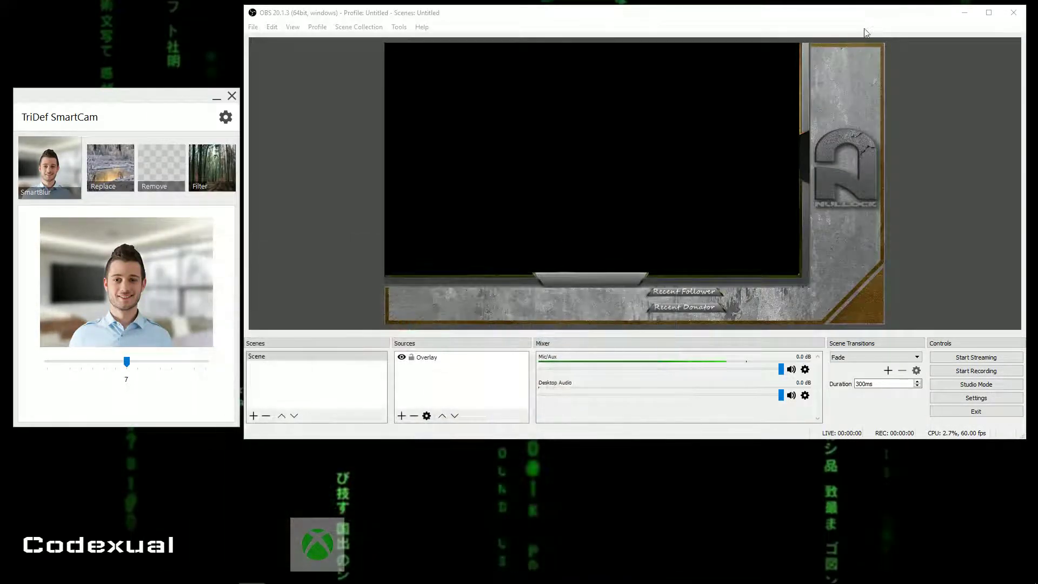
{"action": "left_click_drag", "start_coordinate": [128, 101], "coordinate": [140, 124]}
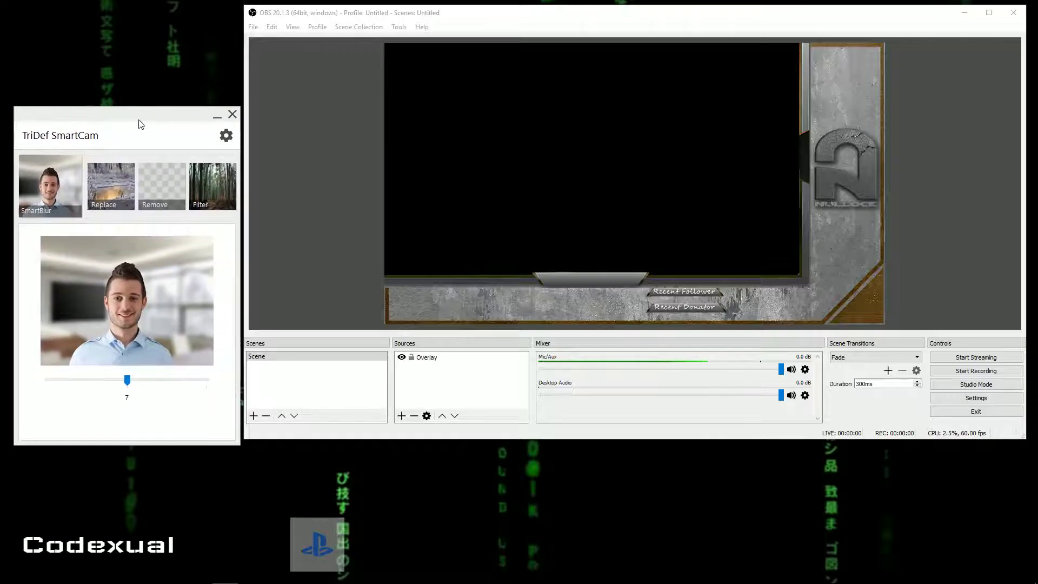
{"action": "left_click", "coordinate": [229, 142]}
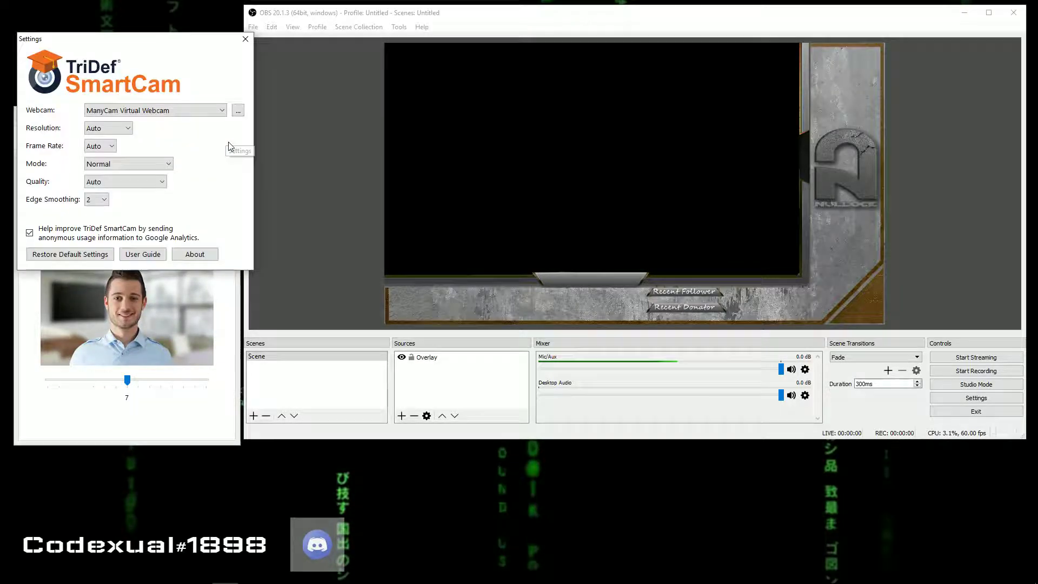
{"action": "left_click", "coordinate": [99, 114]}
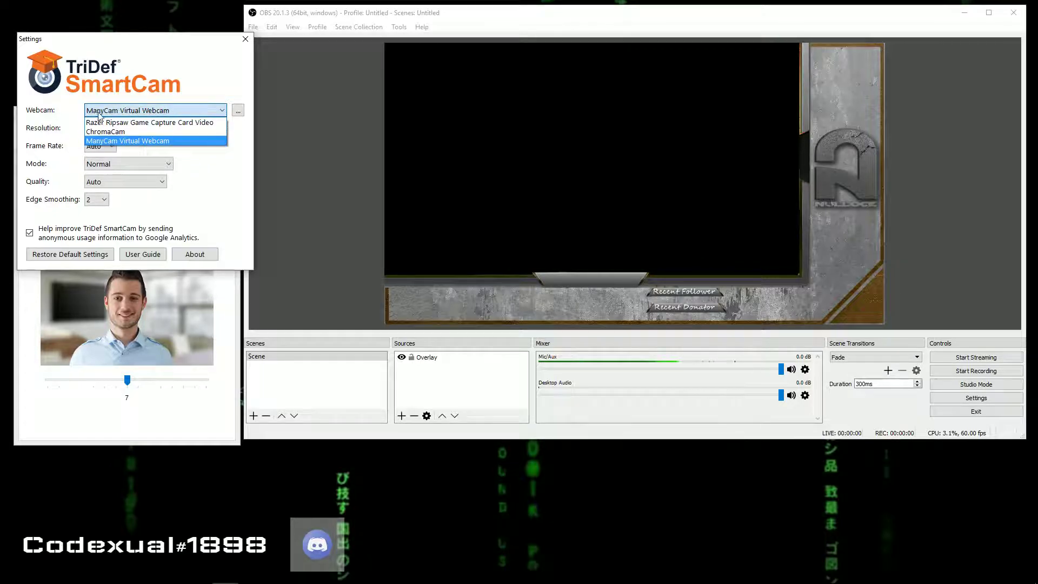
{"action": "left_click", "coordinate": [120, 140]}
{"action": "left_click", "coordinate": [115, 108]}
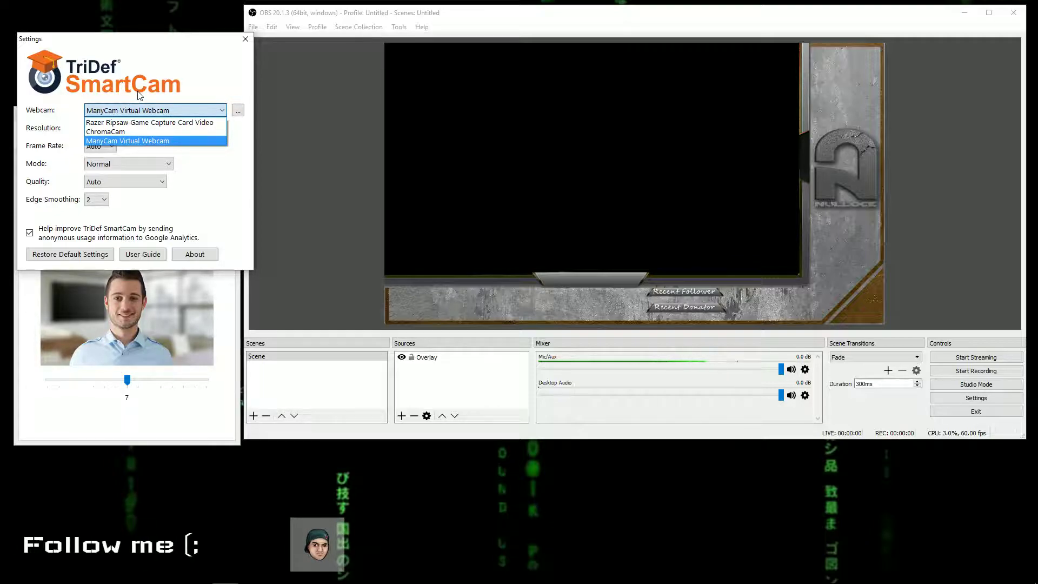
{"action": "left_click", "coordinate": [160, 140]}
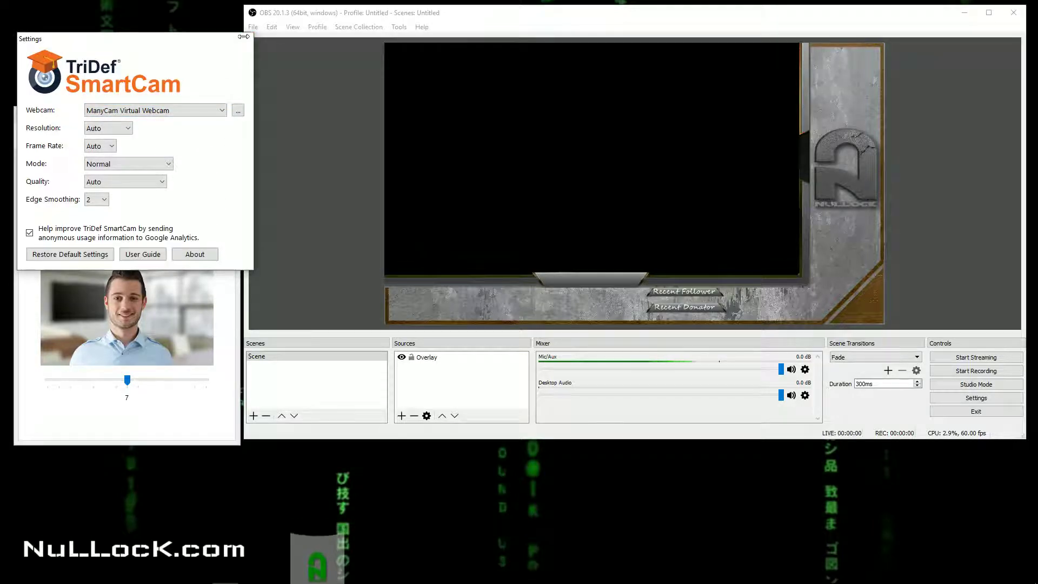
{"action": "key", "text": "Escape"}
{"action": "mouse_move", "coordinate": [161, 113]}
{"action": "left_mouse_down"}
{"action": "mouse_move", "coordinate": [178, 90]}
{"action": "mouse_move", "coordinate": [154, 110]}
{"action": "left_mouse_up"}
{"action": "left_click", "coordinate": [427, 377]}
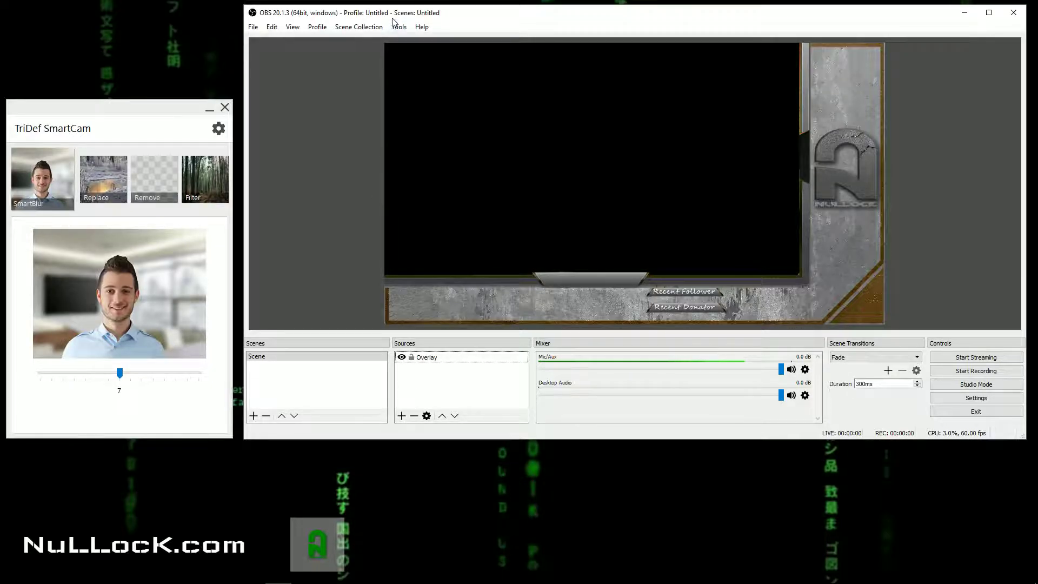
- Add a new video capture device source named 'Webcam'
{"action": "left_click", "coordinate": [401, 416]}
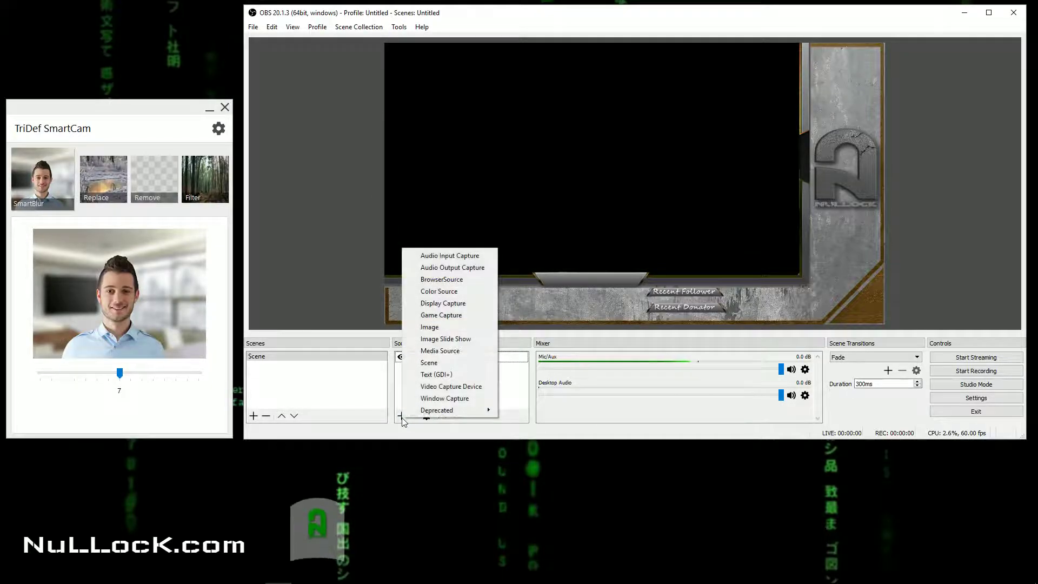
{"action": "left_click", "coordinate": [446, 389]}
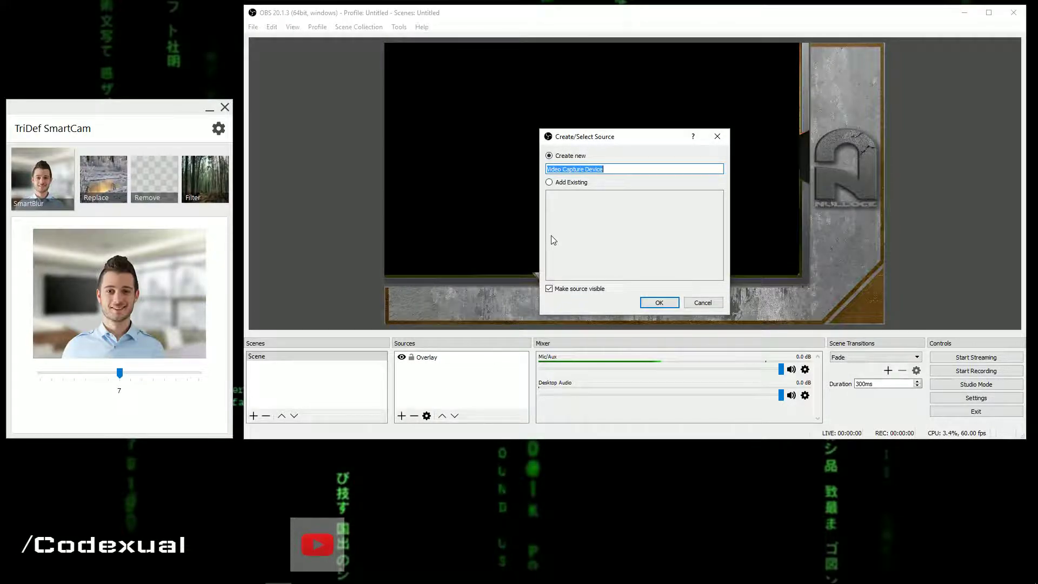
{"action": "type", "text": "Webcam"}
{"action": "left_click_drag", "start_coordinate": [573, 146], "coordinate": [534, 147]}
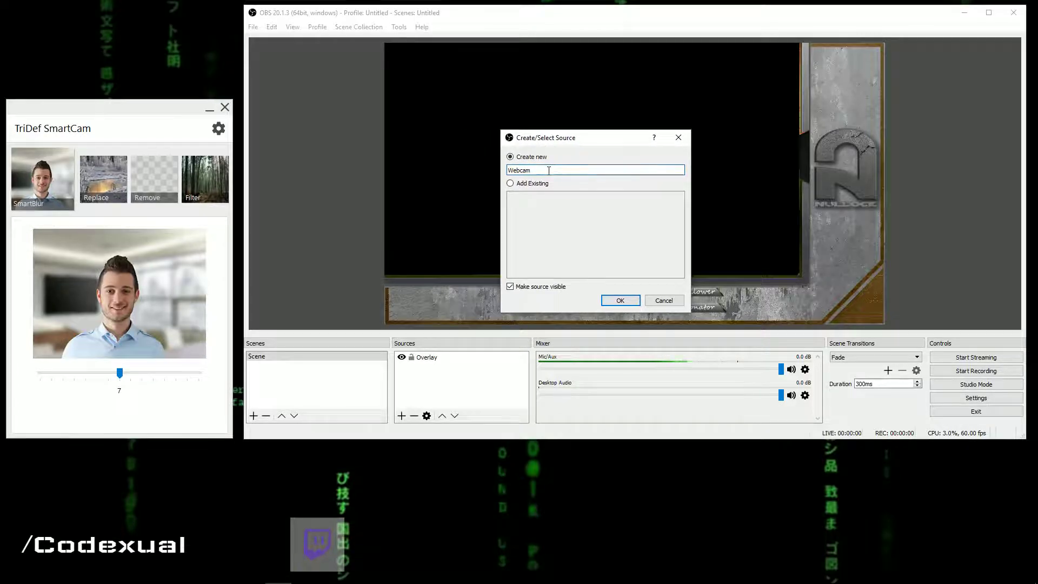
{"action": "left_click", "coordinate": [628, 301]}
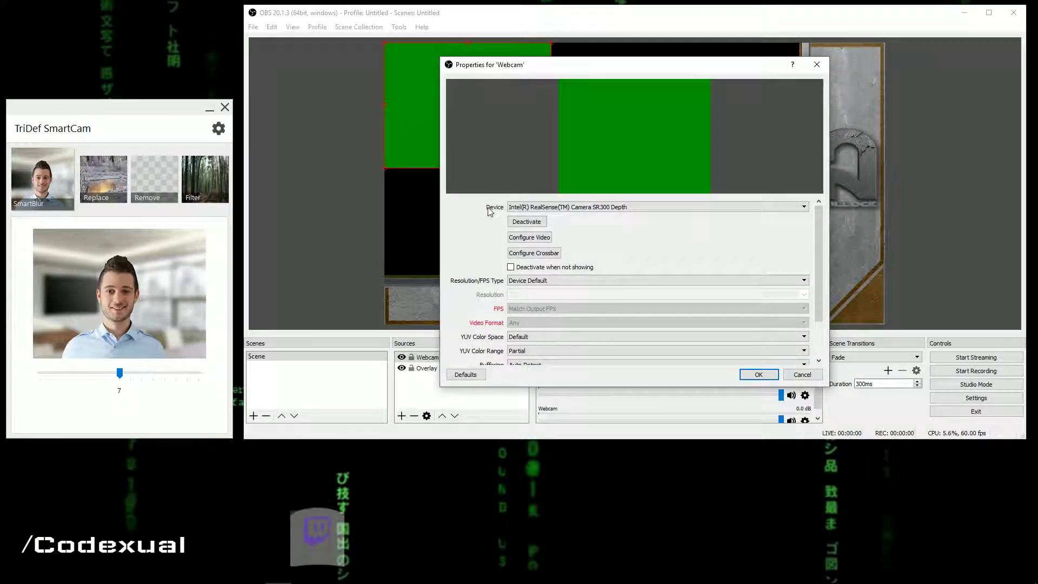
- Set the Webcam device to TriDef SmartCam and scale it to fill the overlay frame
{"action": "left_click", "coordinate": [521, 209]}
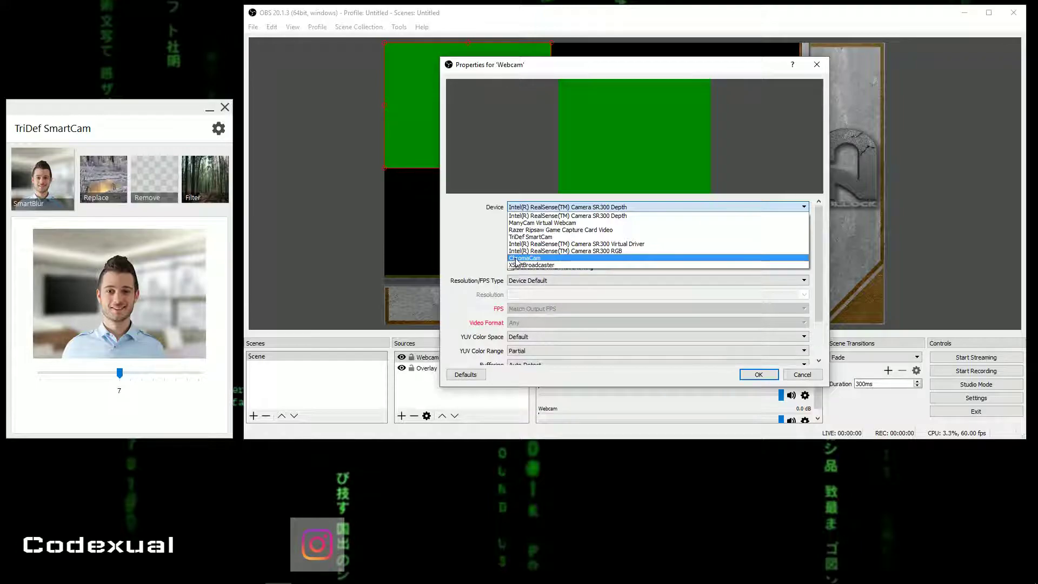
{"action": "left_click", "coordinate": [535, 237]}
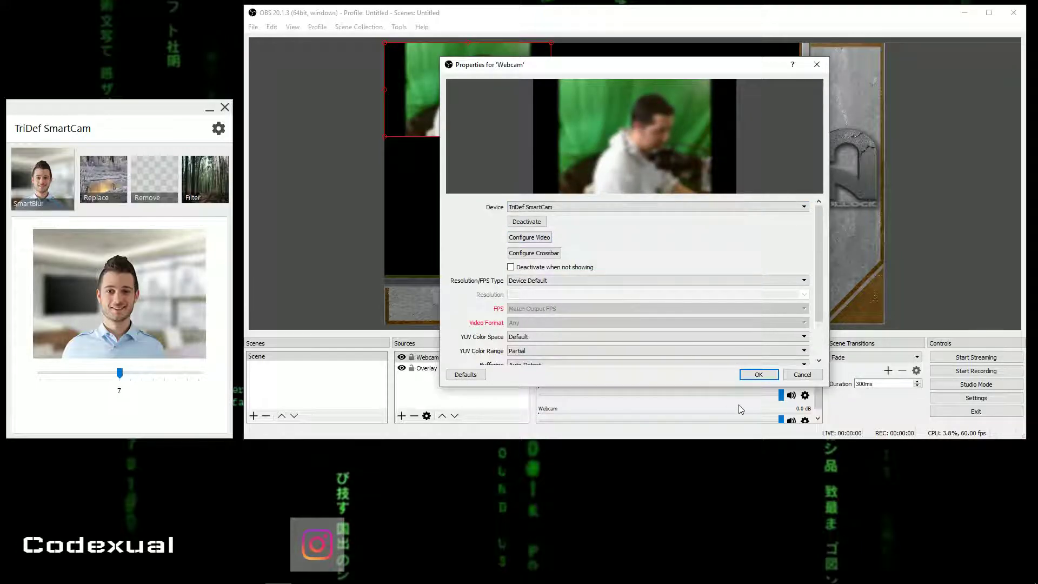
{"action": "left_click", "coordinate": [754, 374]}
{"action": "left_click_drag", "start_coordinate": [550, 137], "coordinate": [758, 276]}
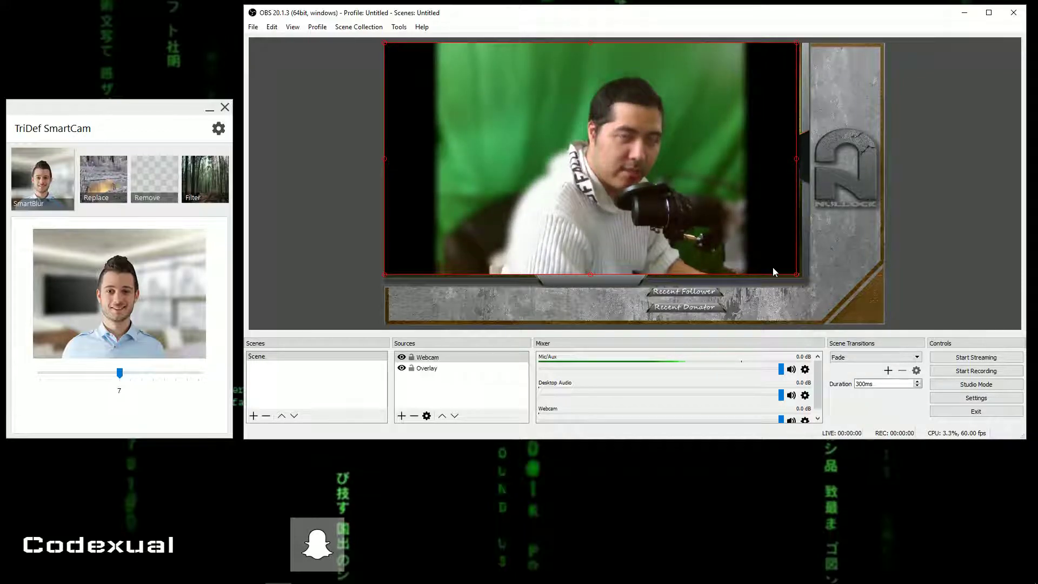
- Raise the SmartCam window, then set SmartBlur to Off, 14, and back to Off
{"action": "left_click_drag", "start_coordinate": [98, 102], "coordinate": [101, 71]}
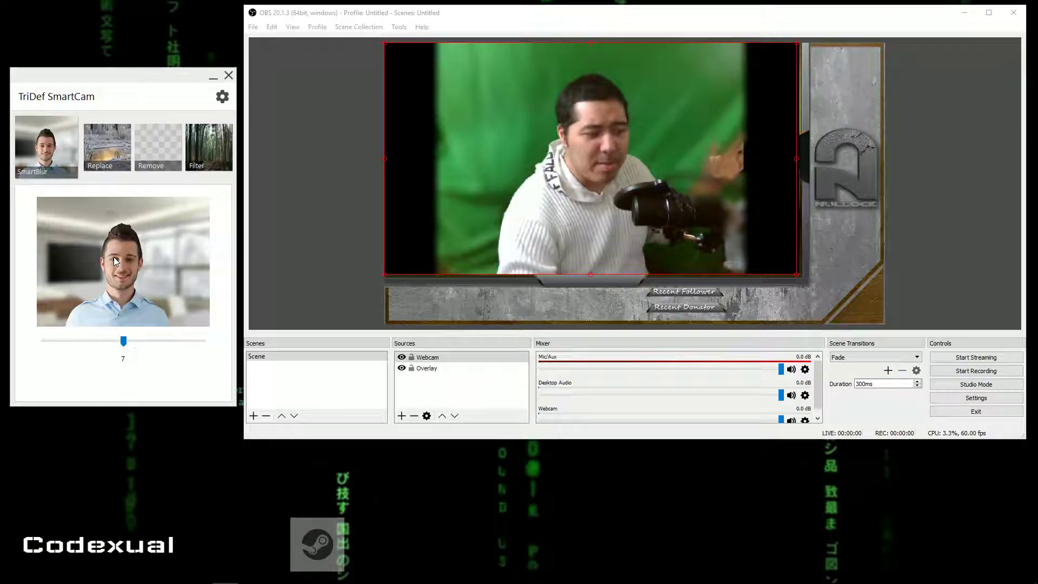
{"action": "left_click_drag", "start_coordinate": [123, 341], "coordinate": [18, 336]}
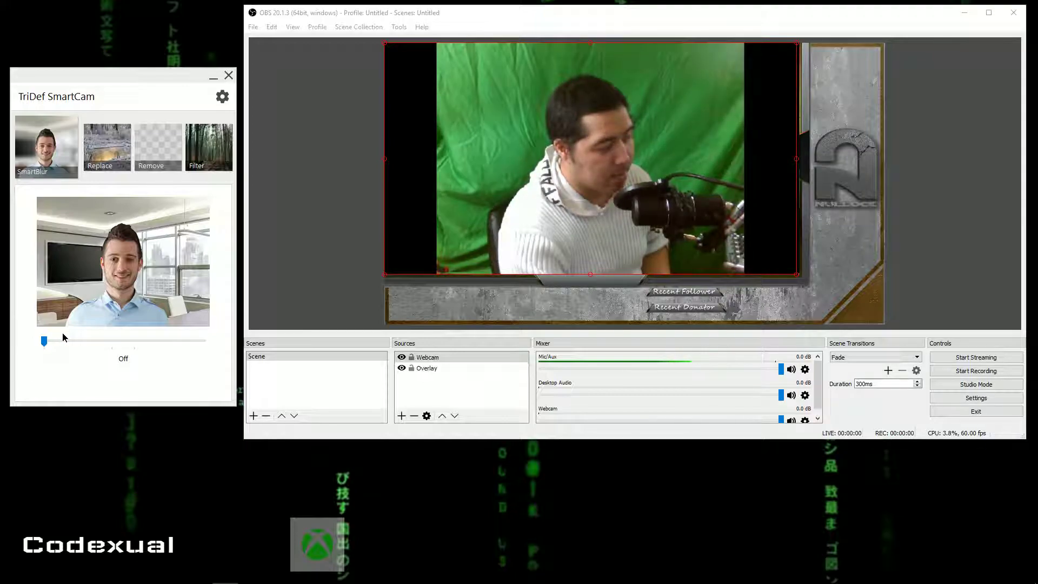
{"action": "left_click_drag", "start_coordinate": [44, 341], "coordinate": [219, 349]}
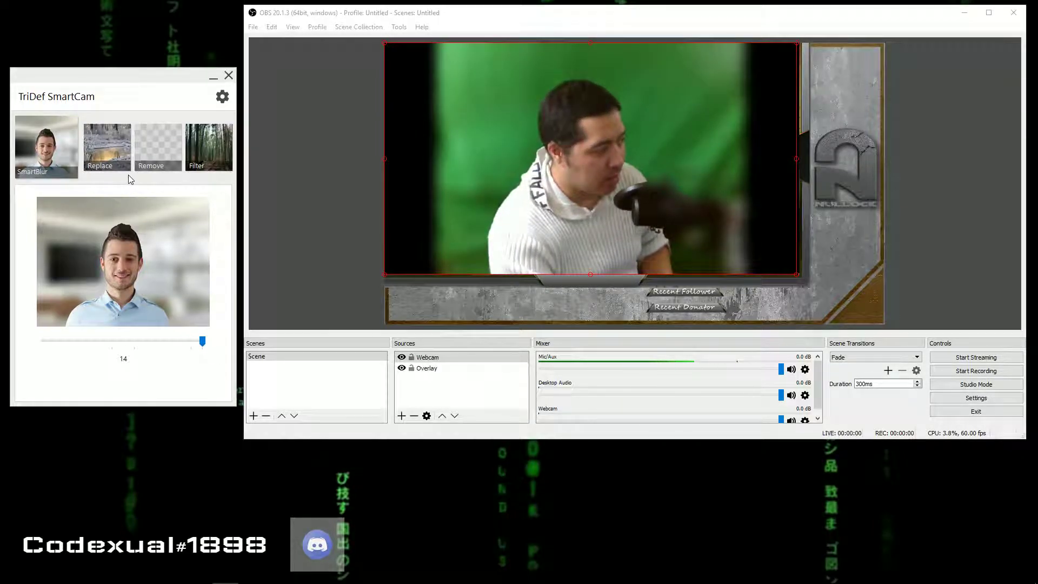
{"action": "left_click_drag", "start_coordinate": [205, 346], "coordinate": [11, 325]}
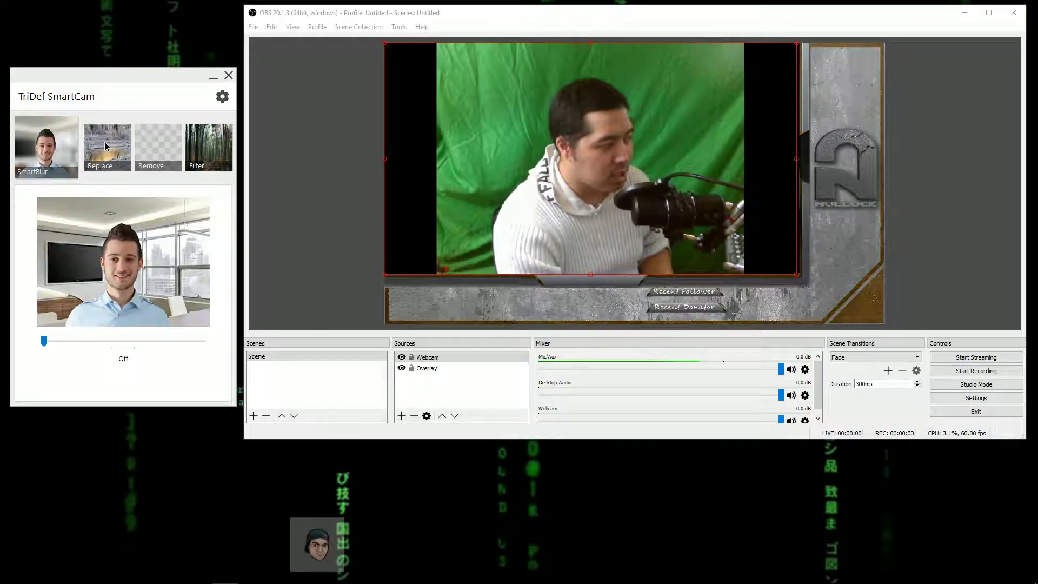
- In Replace mode, try the Great Wall and beach backgrounds, then choose none
{"action": "left_click", "coordinate": [105, 154]}
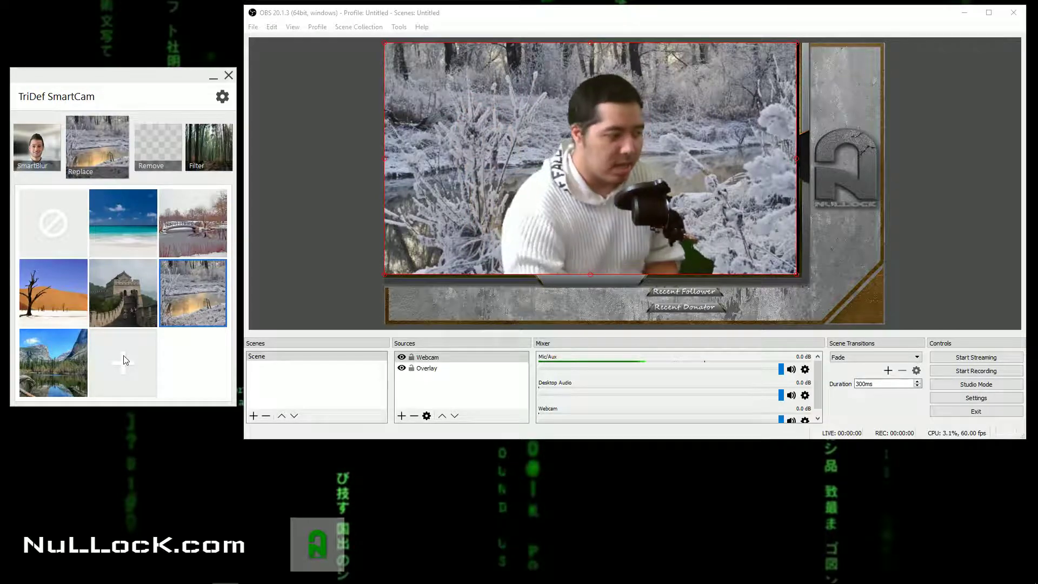
{"action": "left_click", "coordinate": [126, 302]}
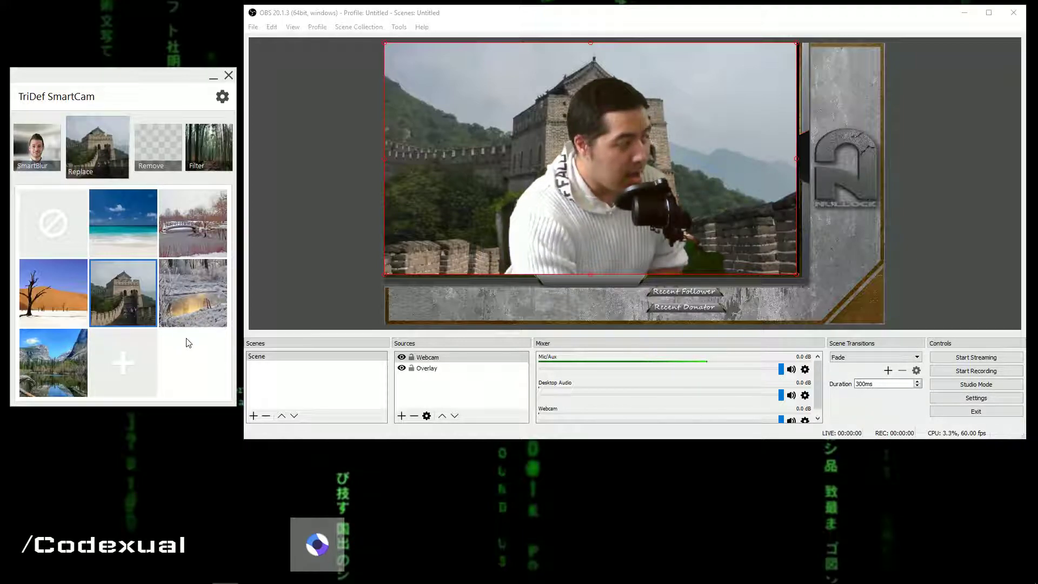
{"action": "left_click", "coordinate": [138, 211]}
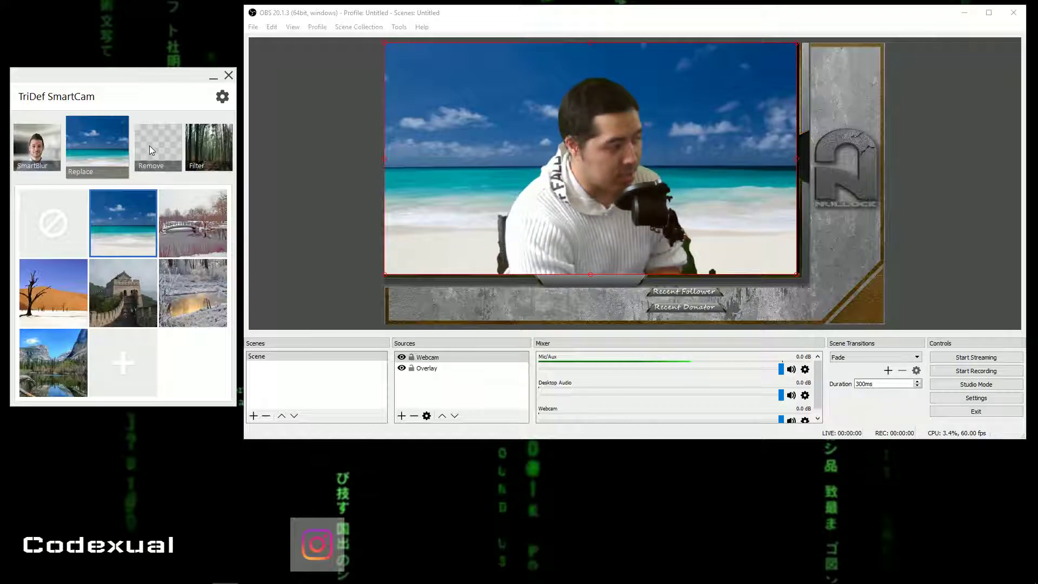
{"action": "left_click", "coordinate": [62, 213]}
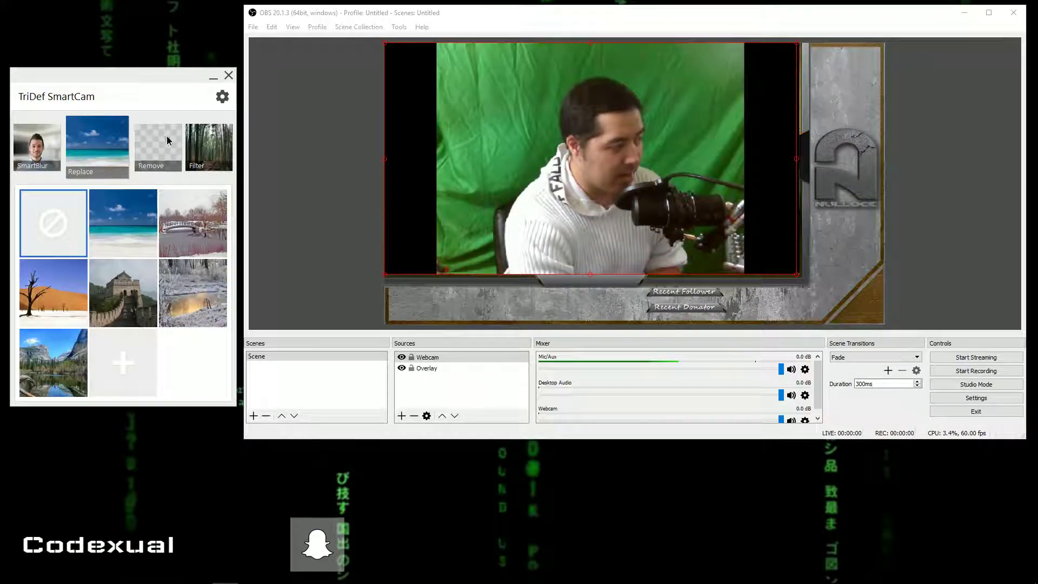
- Choose Remove with a transparent background, then bring up and position the XSplit window
{"action": "left_click", "coordinate": [167, 140]}
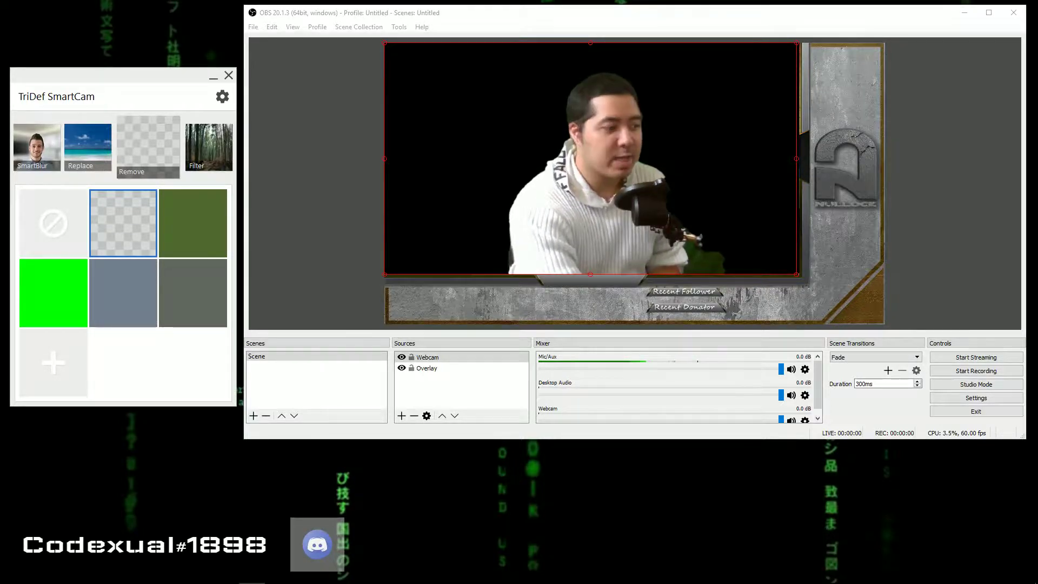
{"action": "key", "text": "alt+Tab"}
{"action": "left_click_drag", "start_coordinate": [495, 68], "coordinate": [531, 61]}
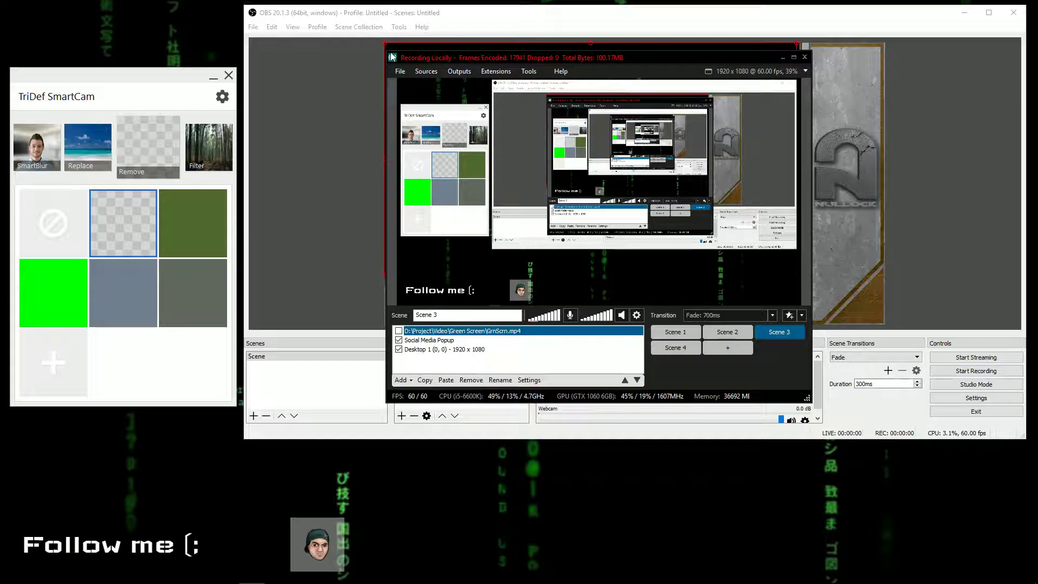
- Enlarge the XSplit window and add TriDef SmartCam as a video device source
{"action": "left_click_drag", "start_coordinate": [388, 50], "coordinate": [226, 16]}
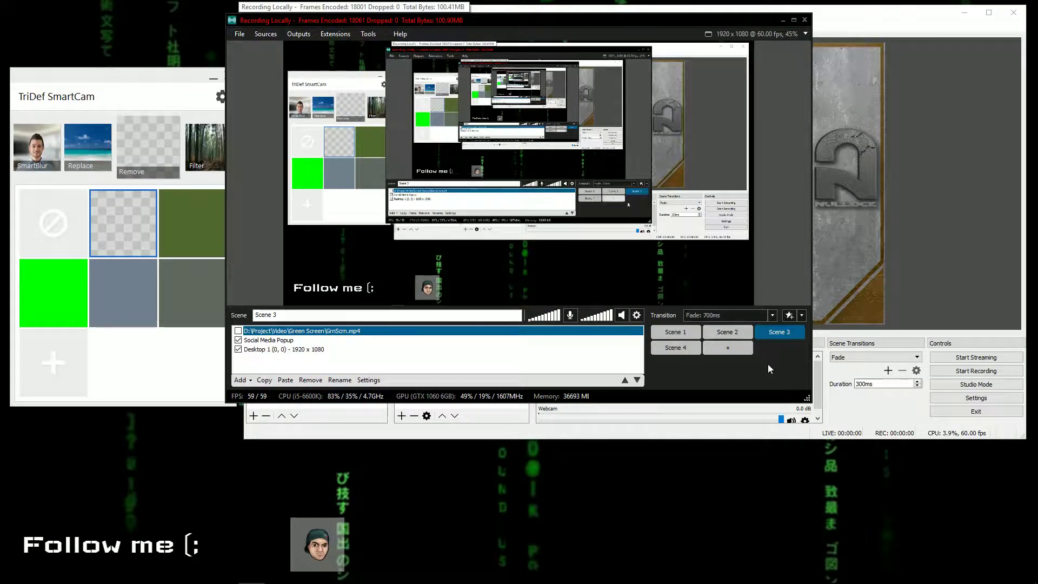
{"action": "left_click_drag", "start_coordinate": [802, 399], "coordinate": [1016, 476]}
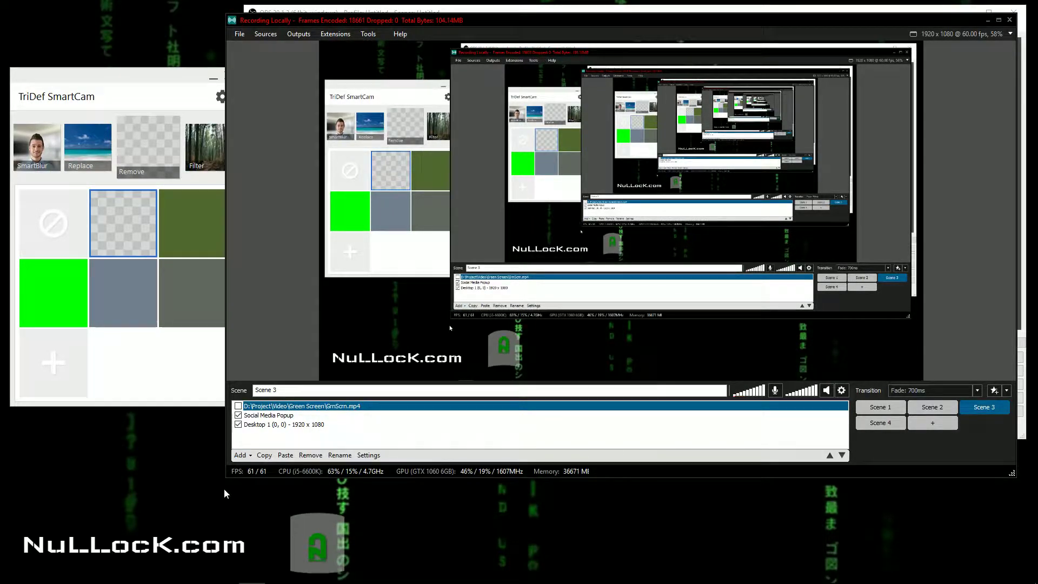
{"action": "left_click", "coordinate": [247, 460]}
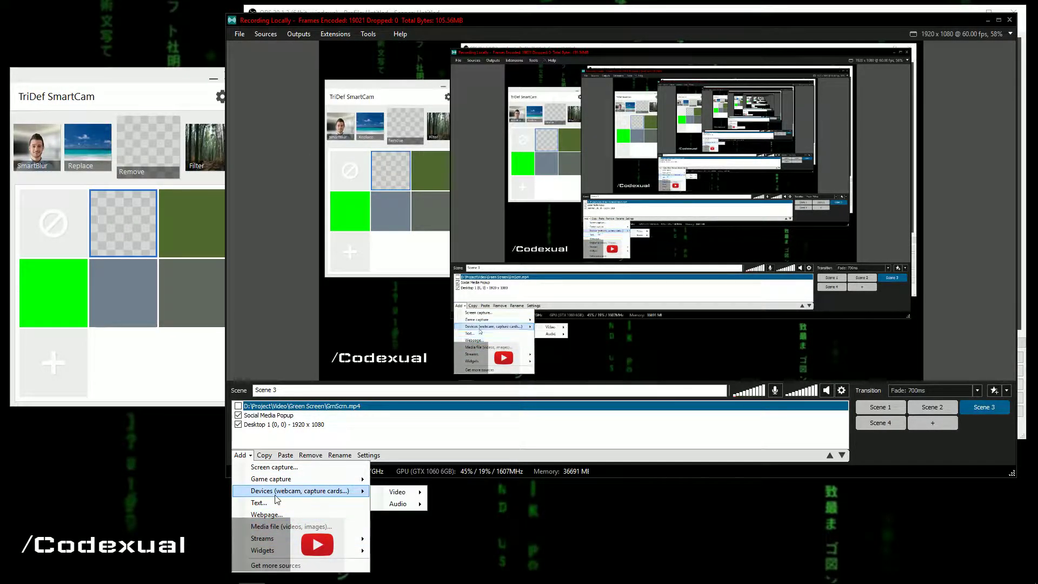
{"action": "mouse_move", "coordinate": [387, 494]}
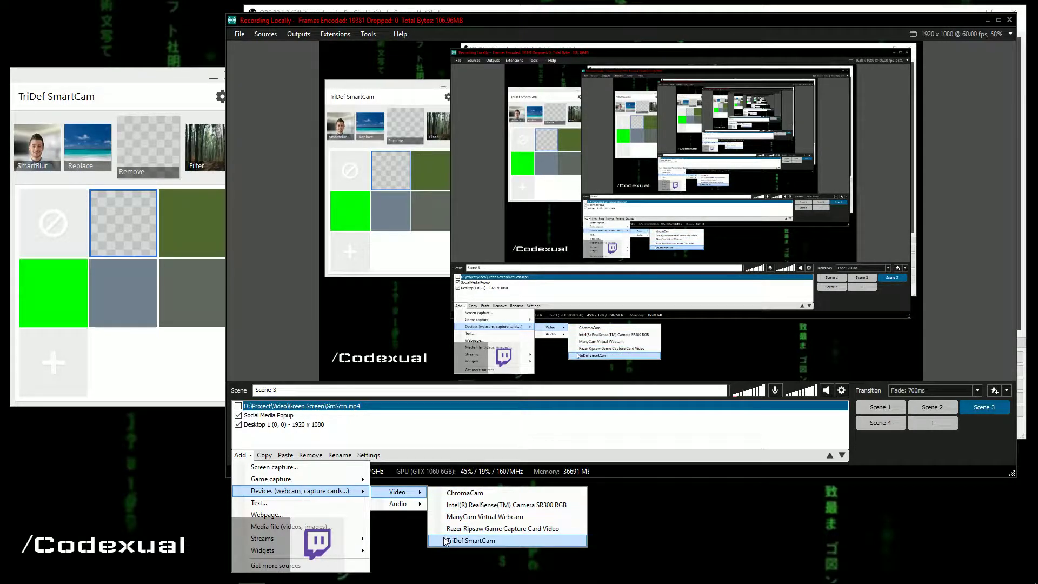
{"action": "left_click", "coordinate": [470, 541]}
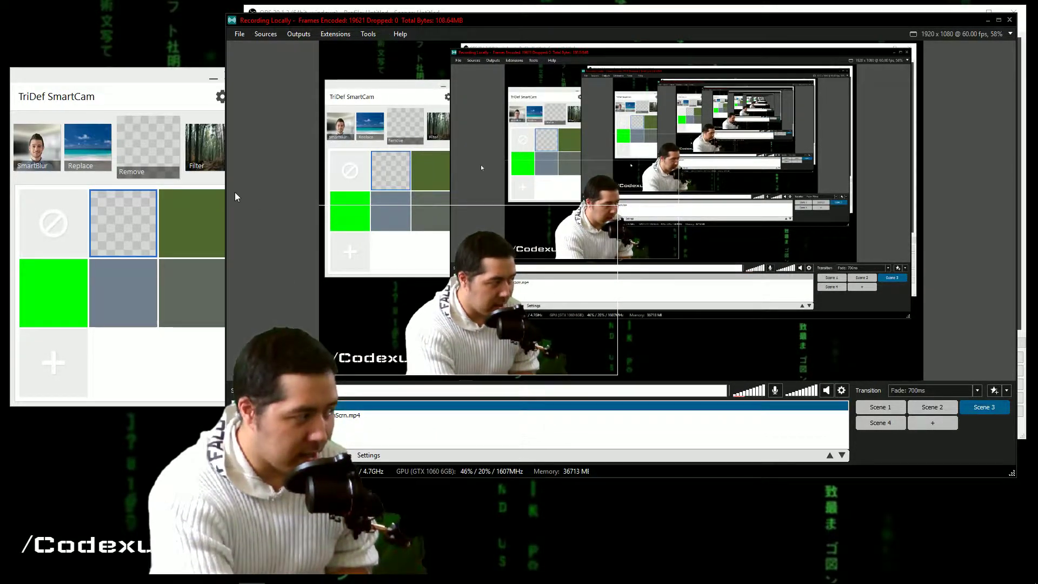
- Move the SmartCam and XSplit windows aside and bring OBS Studio forward
{"action": "left_click_drag", "start_coordinate": [173, 77], "coordinate": [149, 77]}
{"action": "left_click_drag", "start_coordinate": [369, 20], "coordinate": [367, 220]}
{"action": "left_click", "coordinate": [465, 17]}
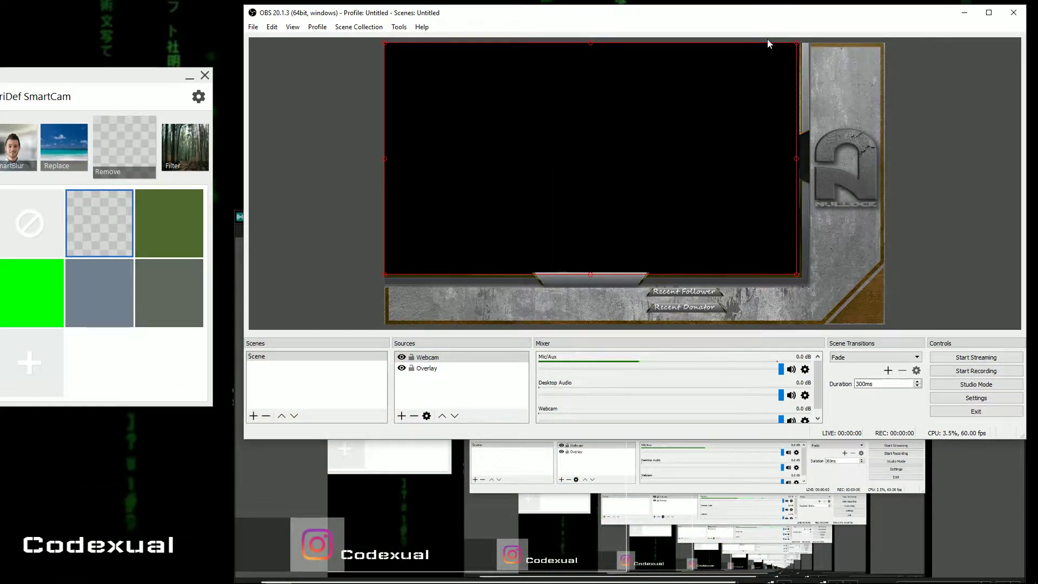
{"action": "left_click", "coordinate": [347, 443]}
{"action": "left_click_drag", "start_coordinate": [424, 218], "coordinate": [1037, 53]}
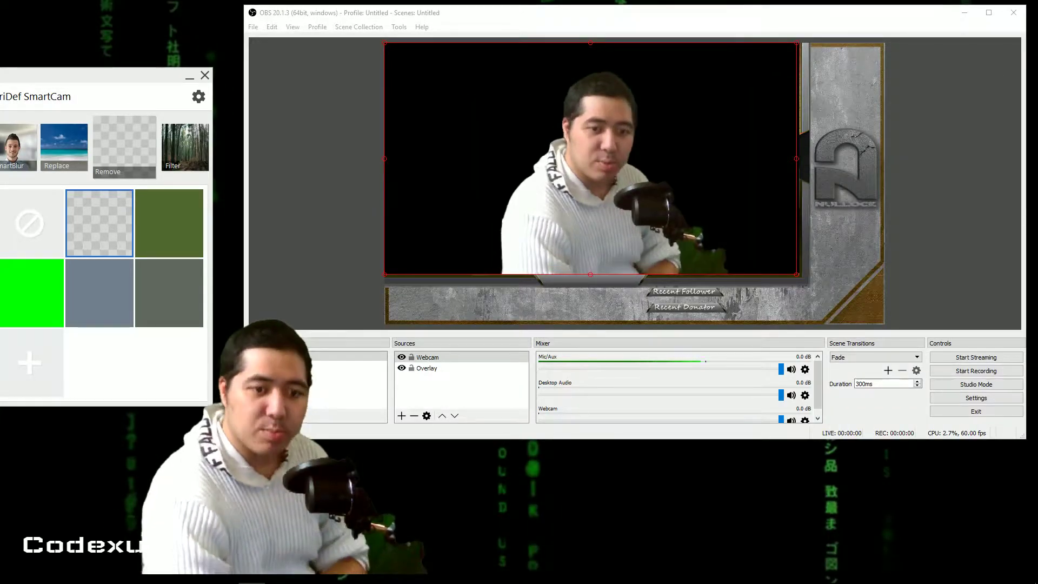